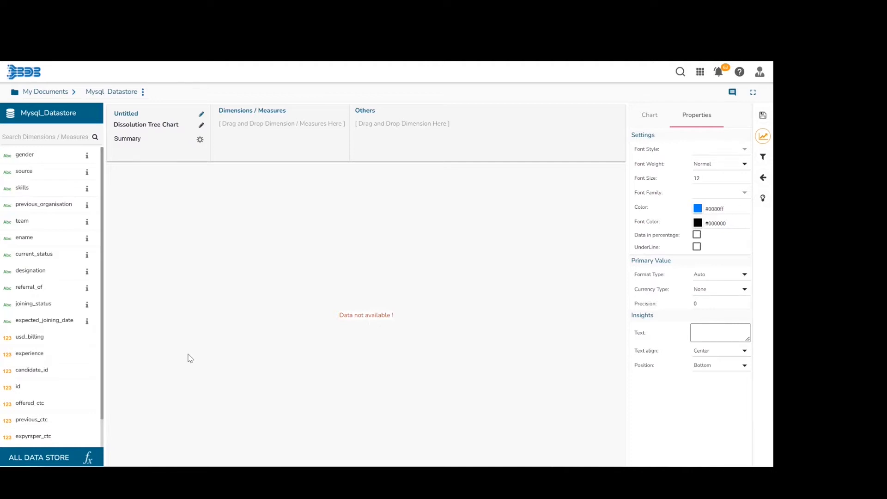
- Add usd_billing as the dissolution tree chart's measure and team, skills, designation, ename and referral_of as its other dimensions
drag(51, 337, 264, 124)
drag(264, 124, 267, 132)
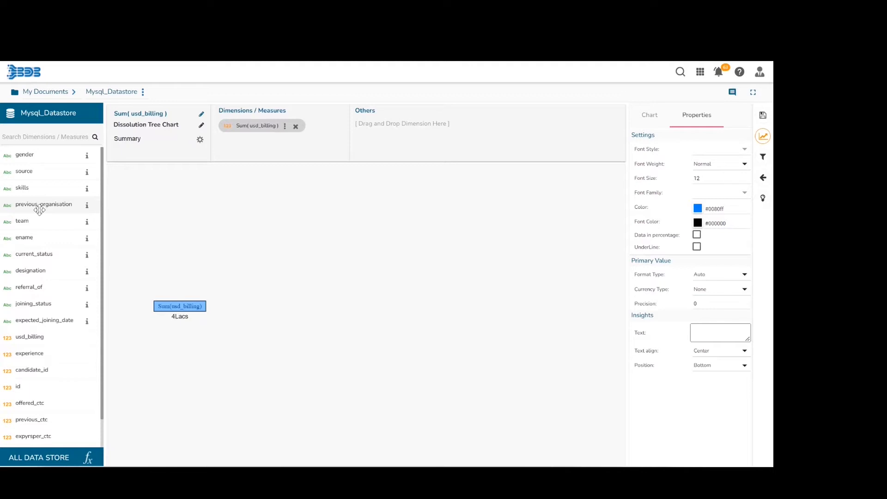
drag(51, 223, 379, 129)
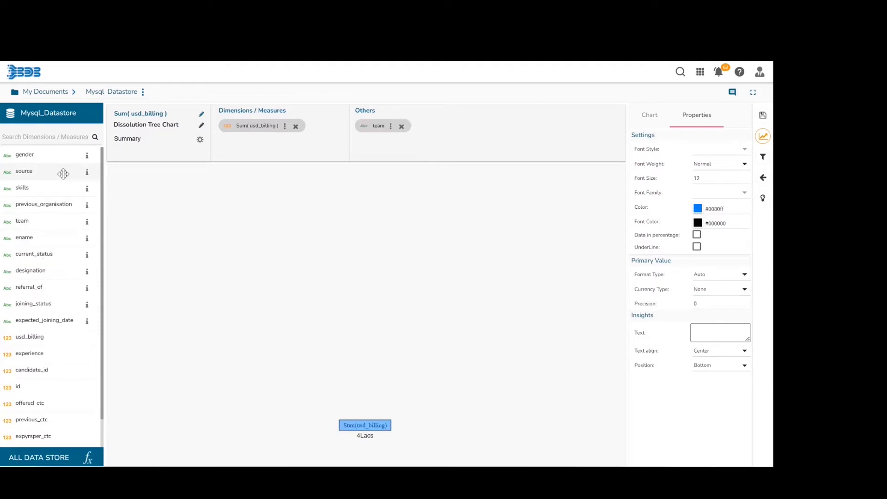
drag(54, 189, 485, 126)
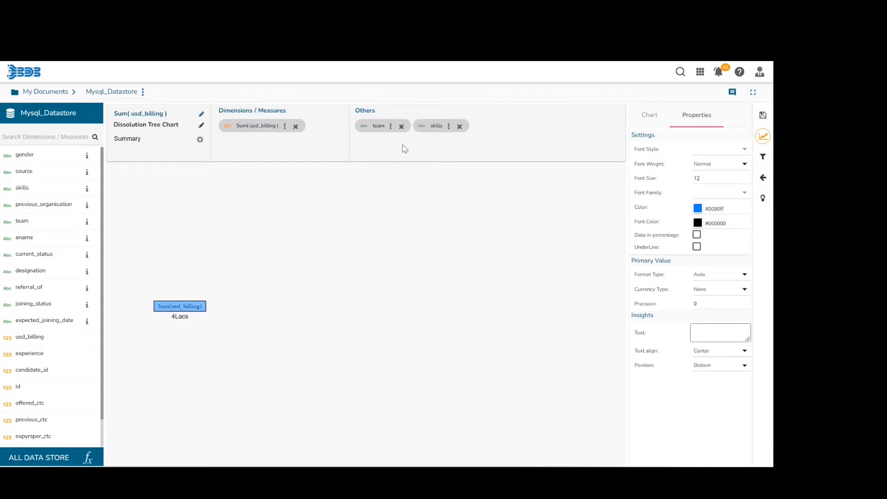
drag(56, 271, 521, 151)
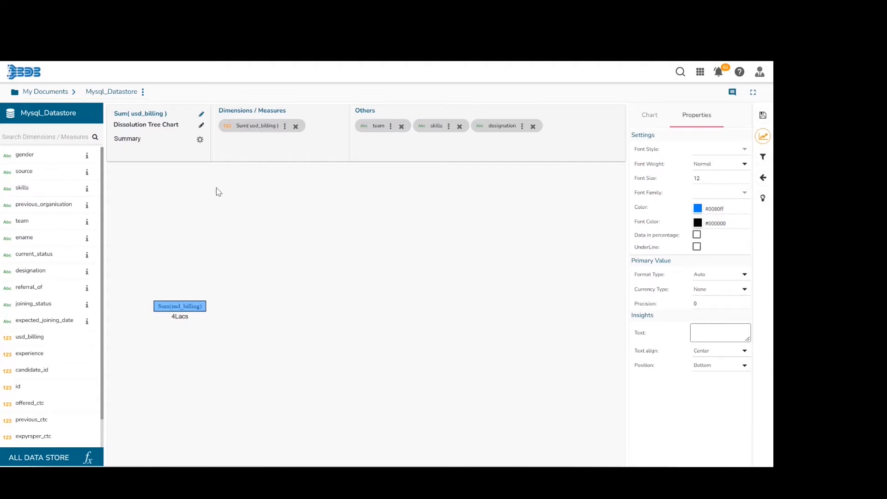
drag(28, 238, 564, 137)
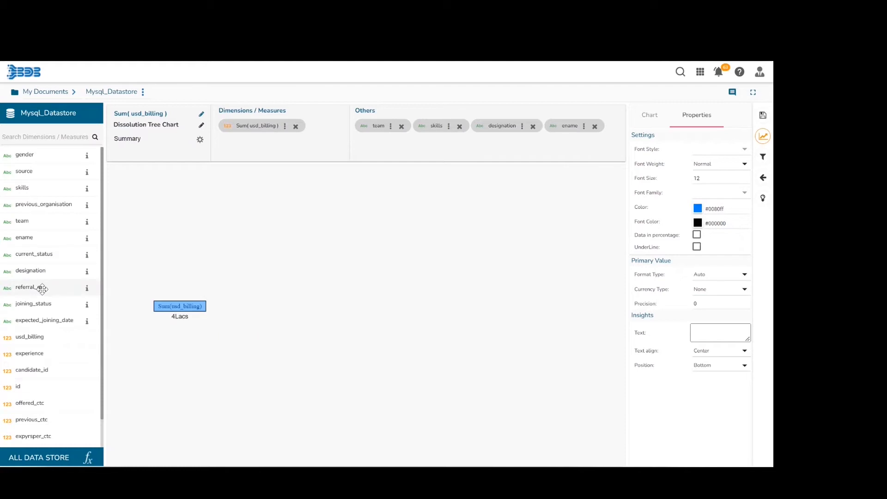
drag(332, 213, 374, 155)
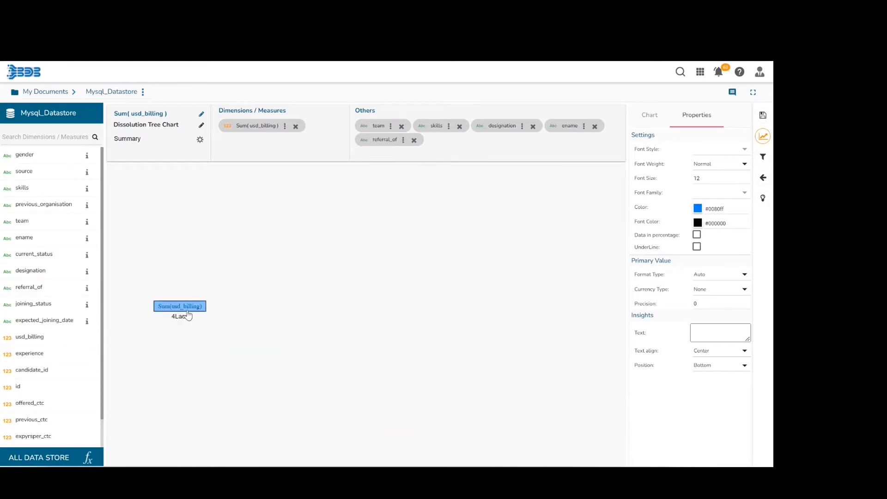
- Expand the tree from Sum(usd_billing) by team, BU 4 by skills, Java by designation, the associate software node by ename, and one employee by referral_of
click(187, 316)
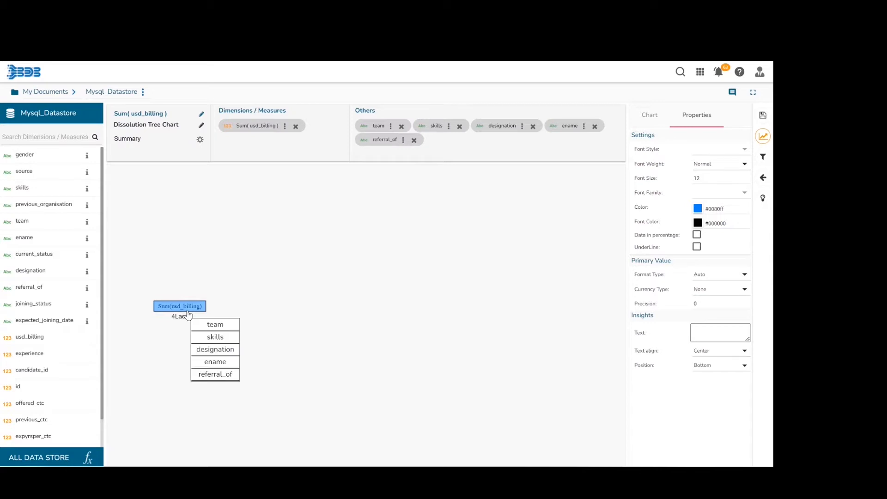
click(219, 326)
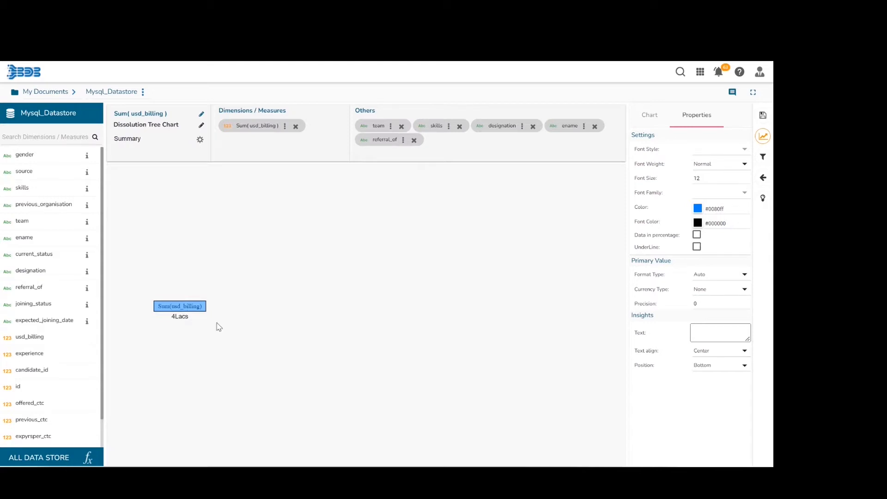
click(276, 212)
click(300, 225)
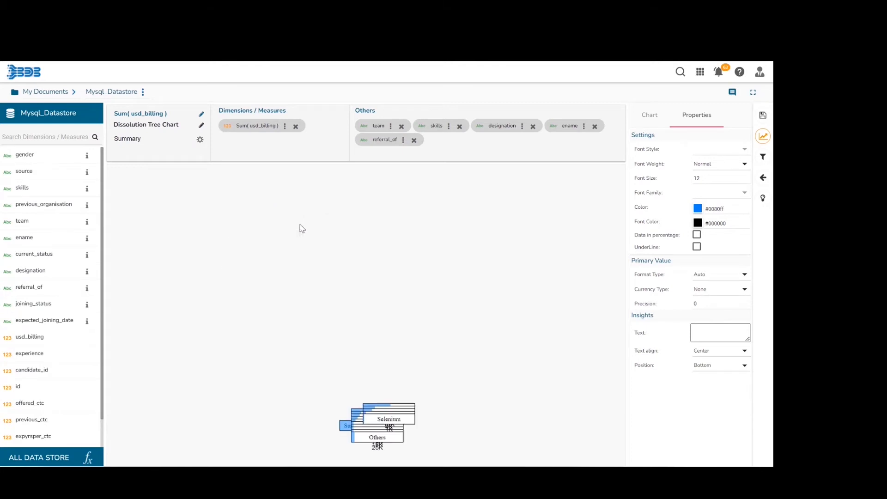
click(378, 198)
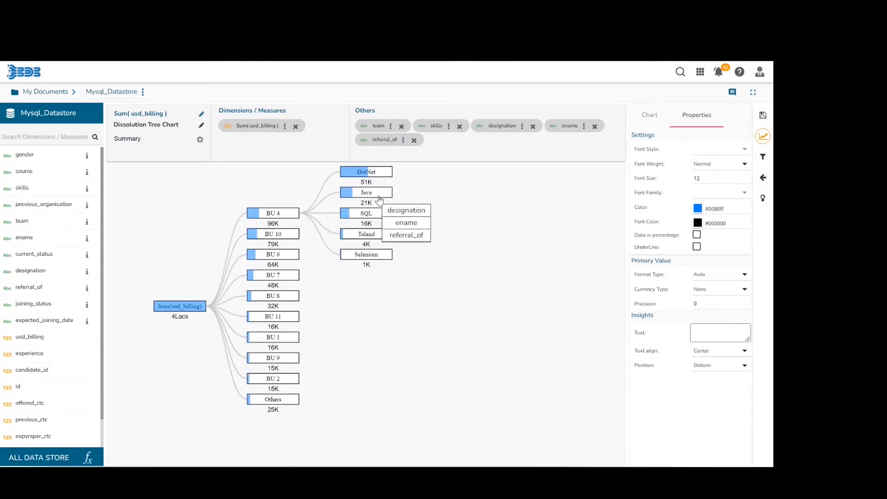
click(406, 211)
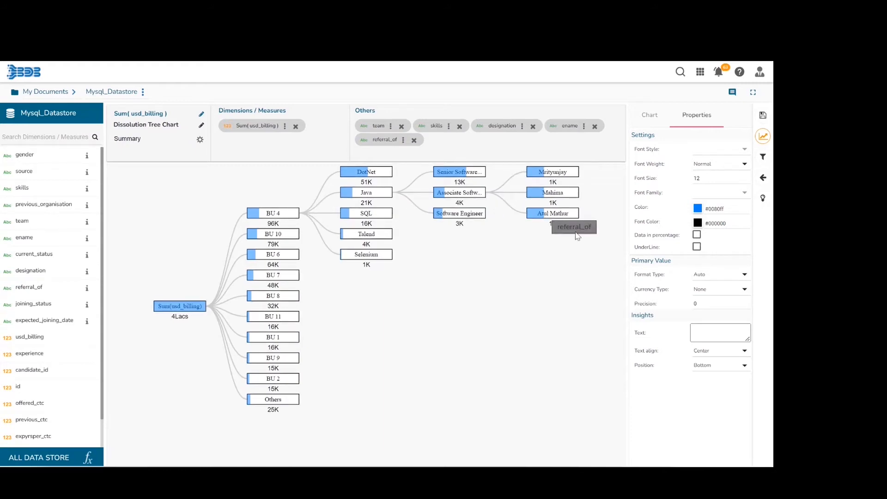
click(560, 214)
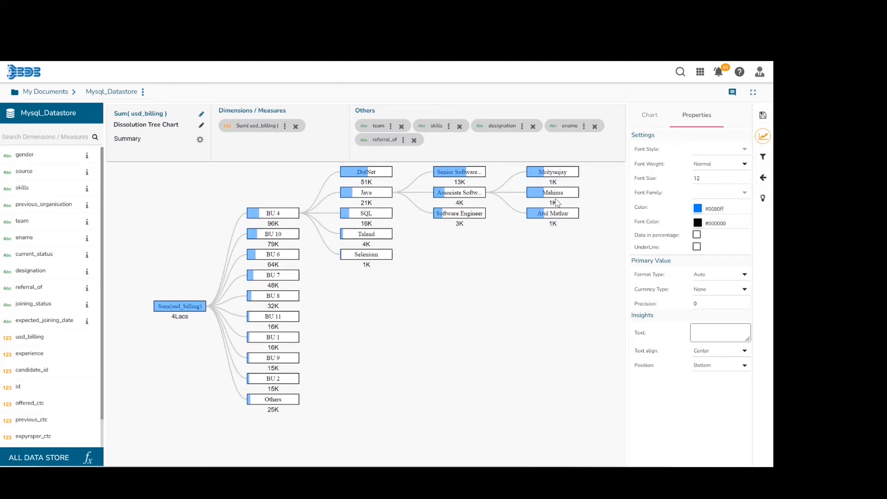
drag(588, 348, 529, 347)
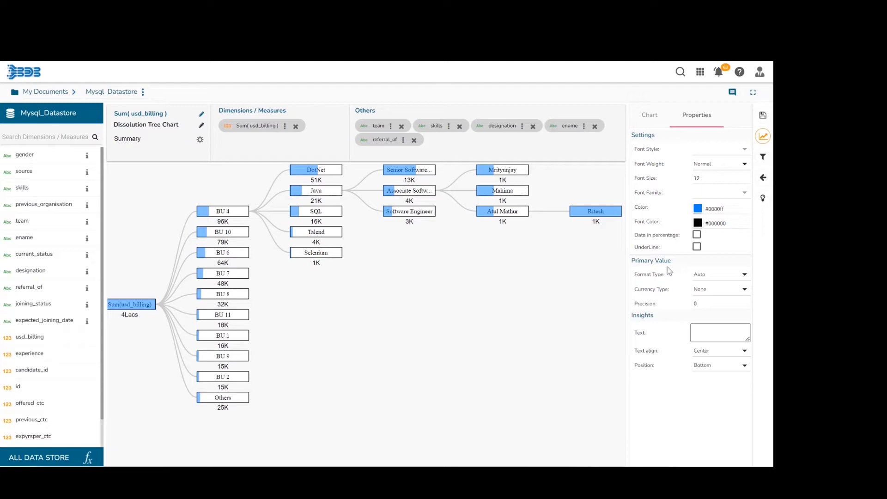
- Show the tree chart's data in percentage and set its font weight to Bold
click(697, 236)
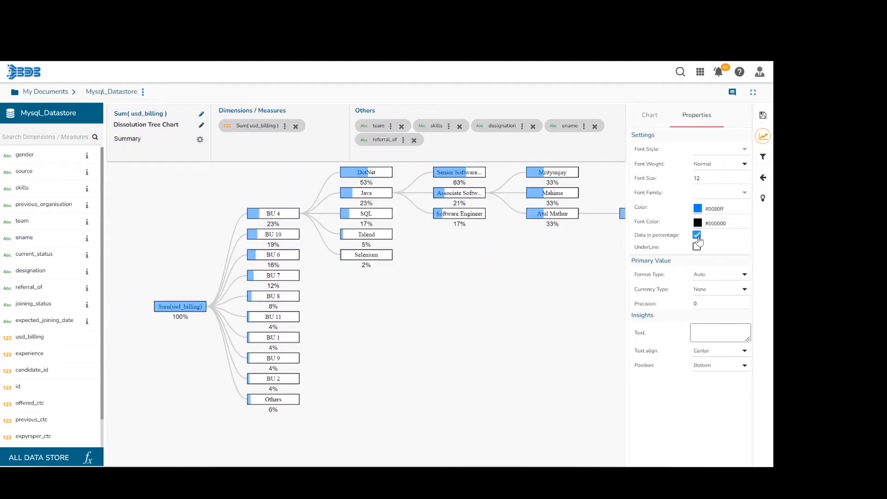
drag(522, 356, 481, 351)
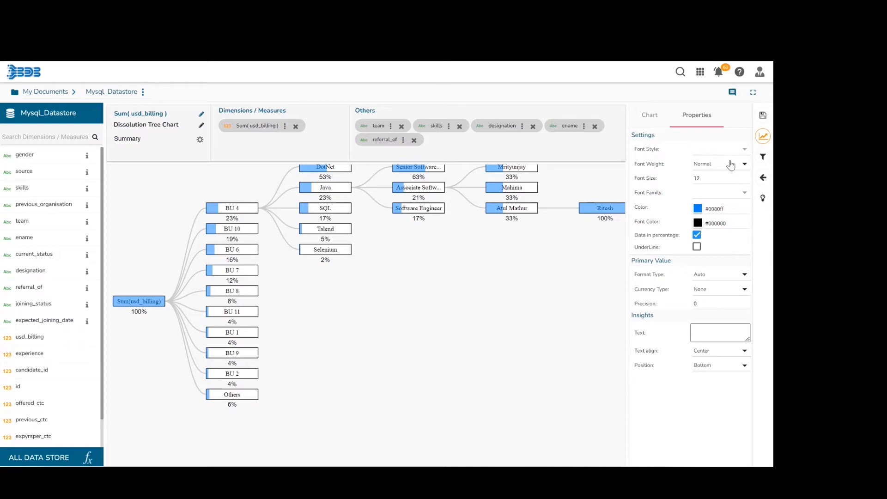
click(744, 167)
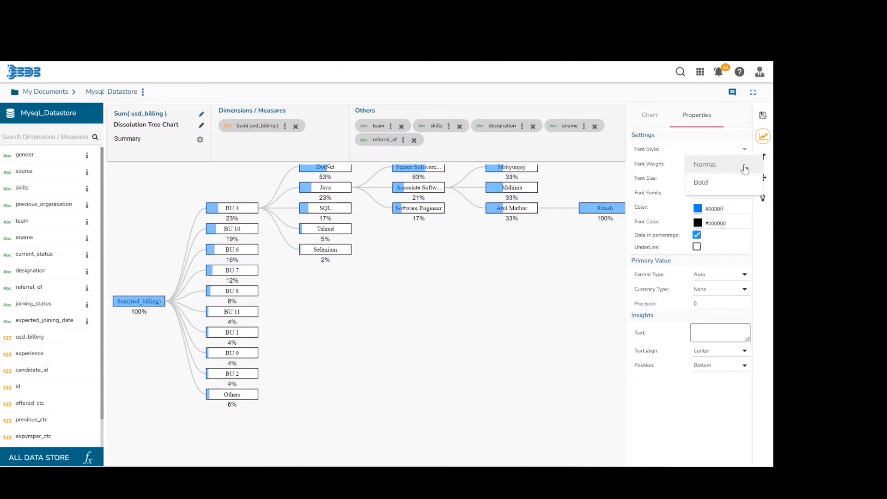
click(736, 182)
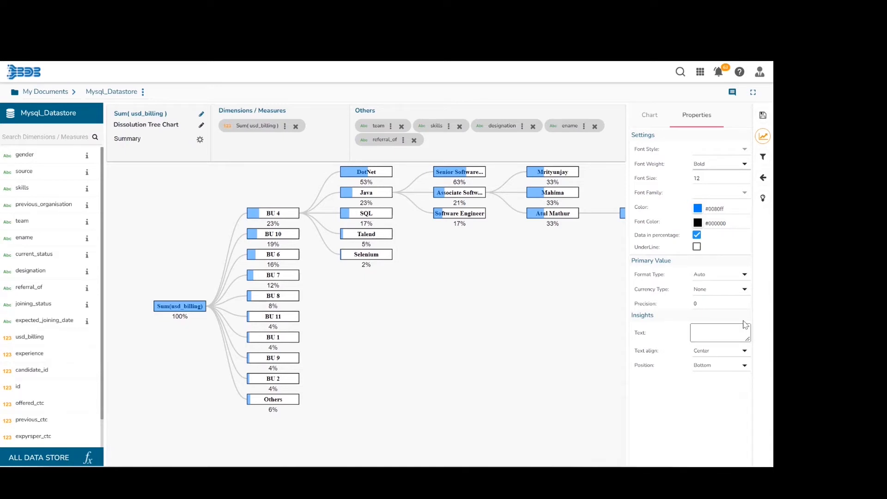
click(717, 328)
click(744, 366)
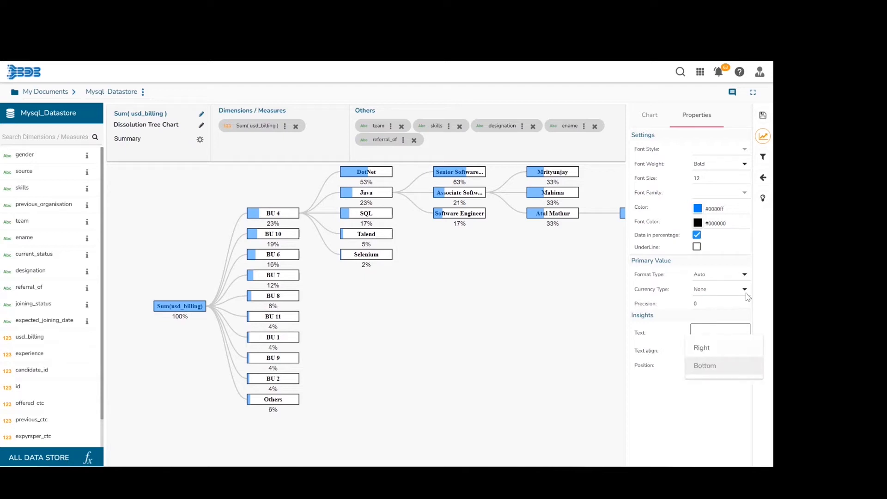
click(701, 429)
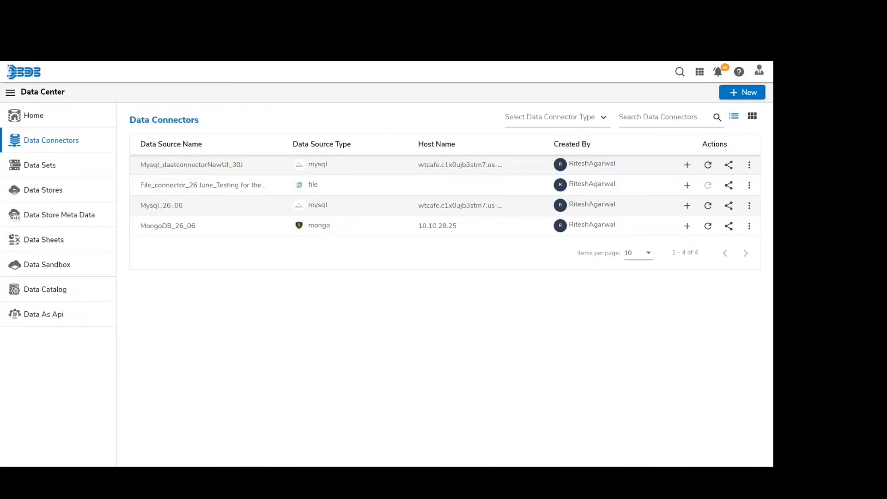
- Search the data connectors for "mysq" and start a new data store from the connector Mysql_daatconnectorNewUI_30J
click(670, 121)
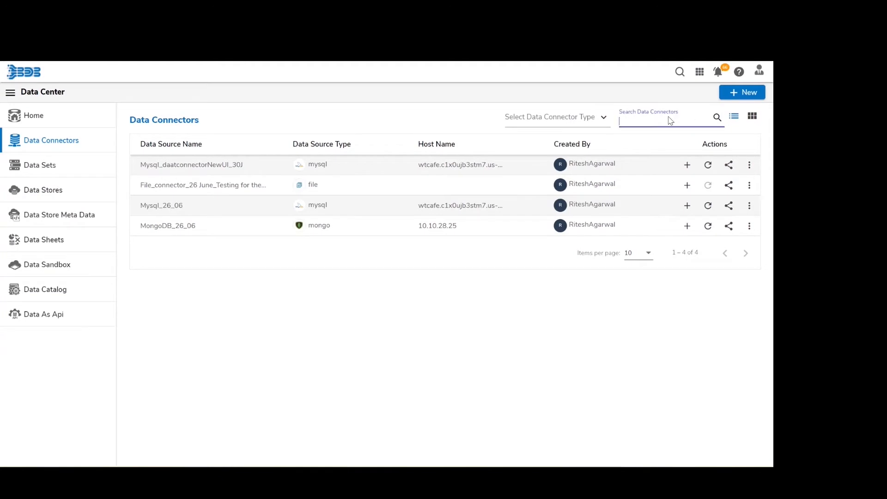
text(mysq)
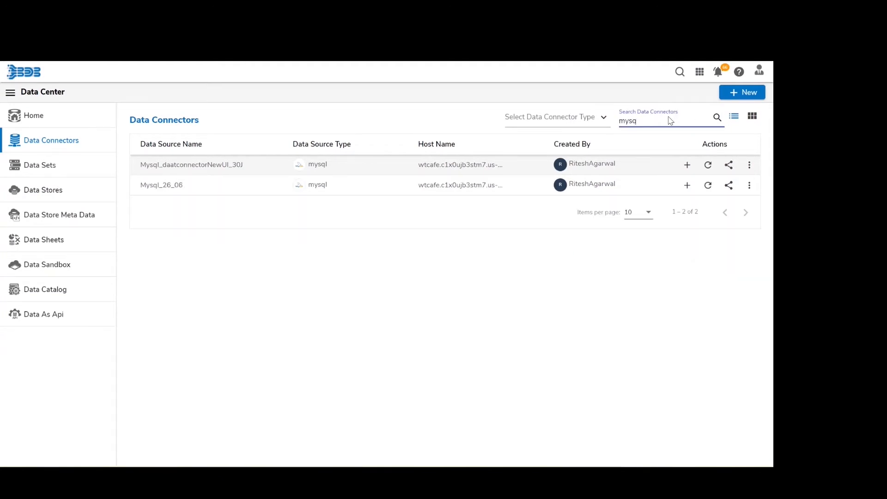
click(686, 167)
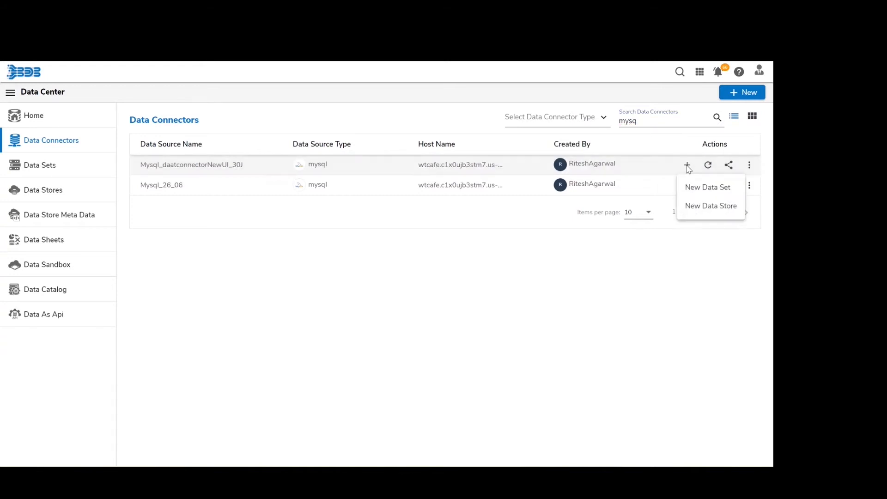
click(694, 205)
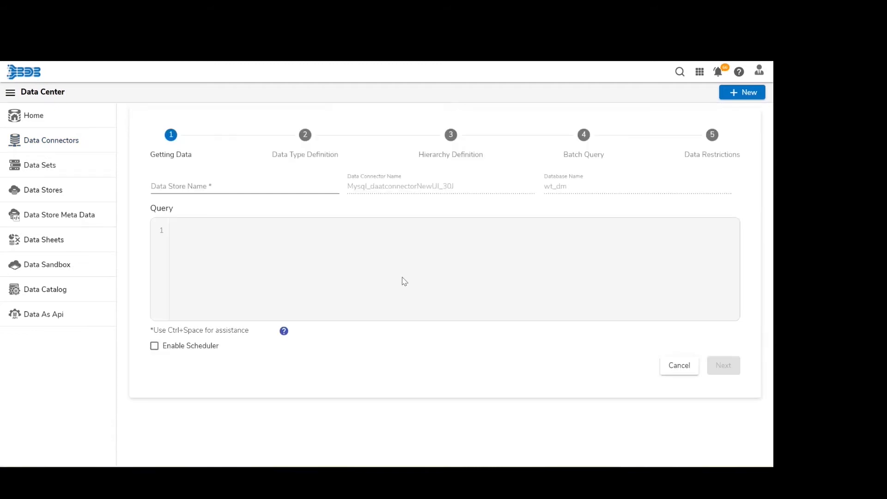
click(203, 229)
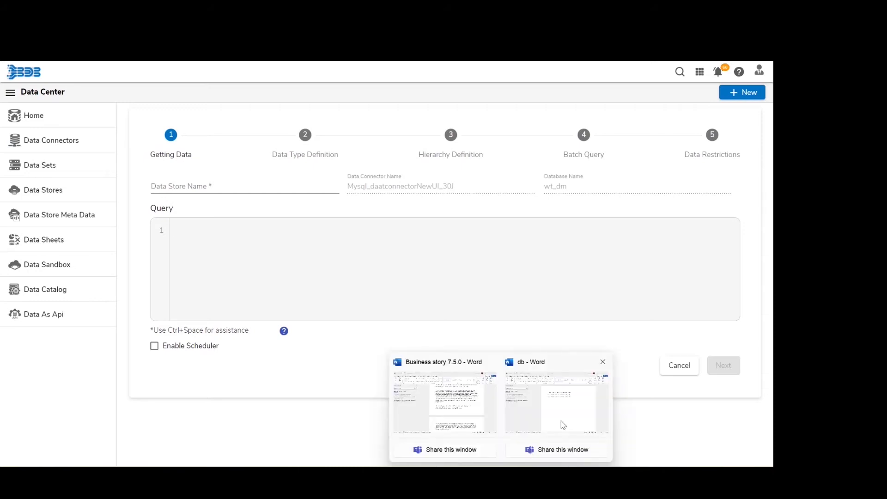
click(562, 422)
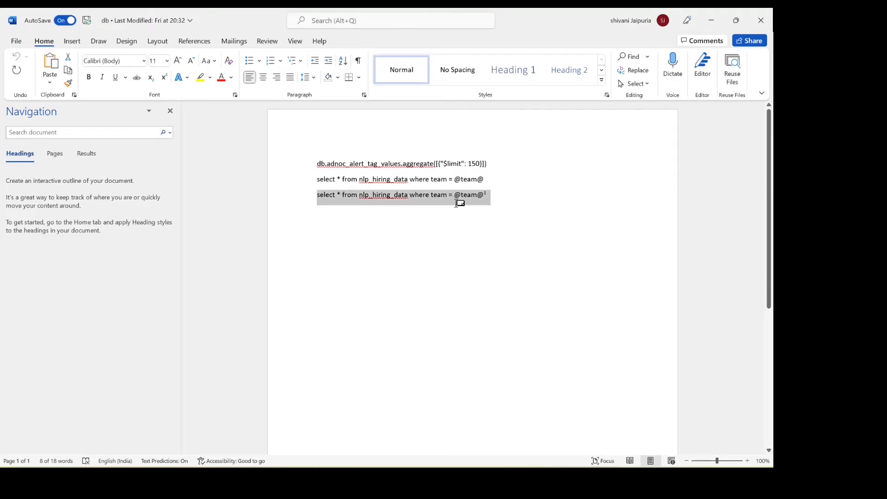
mouse_move(501, 478)
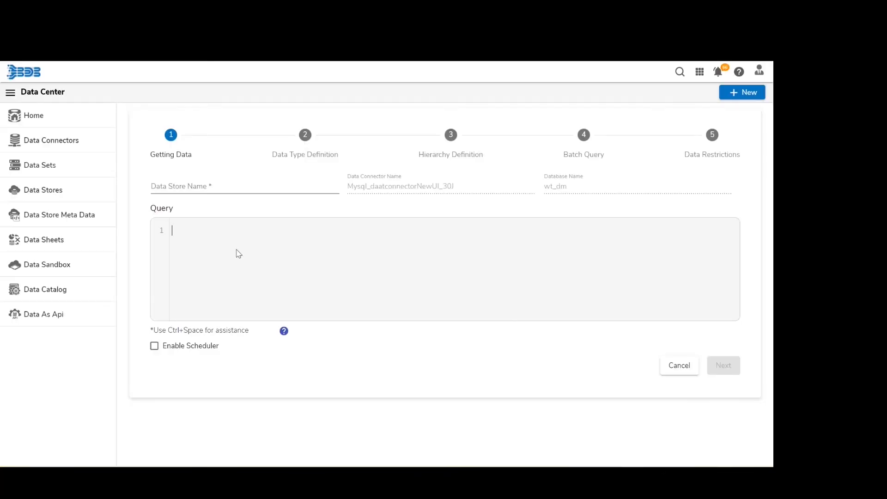
text(select * from nlp_hiring_data where team = @team@)
- Name the new data store TTL
click(186, 186)
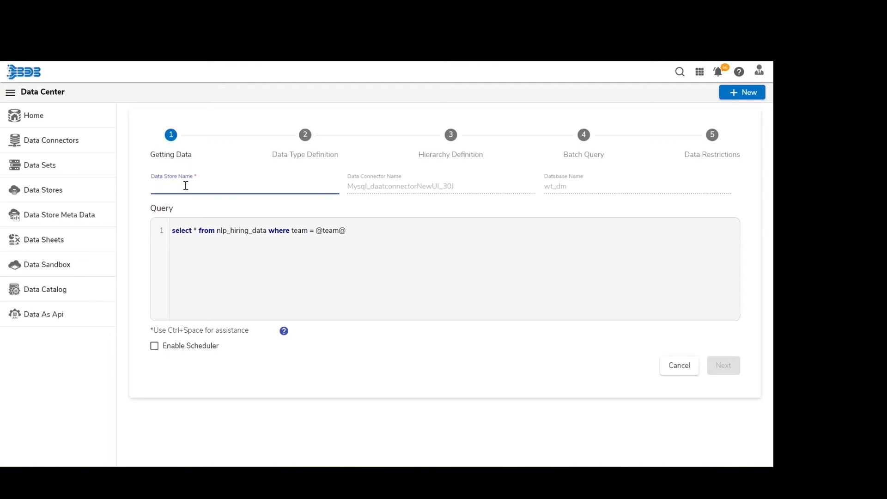
key(Caps_Lock)
text(TTL)
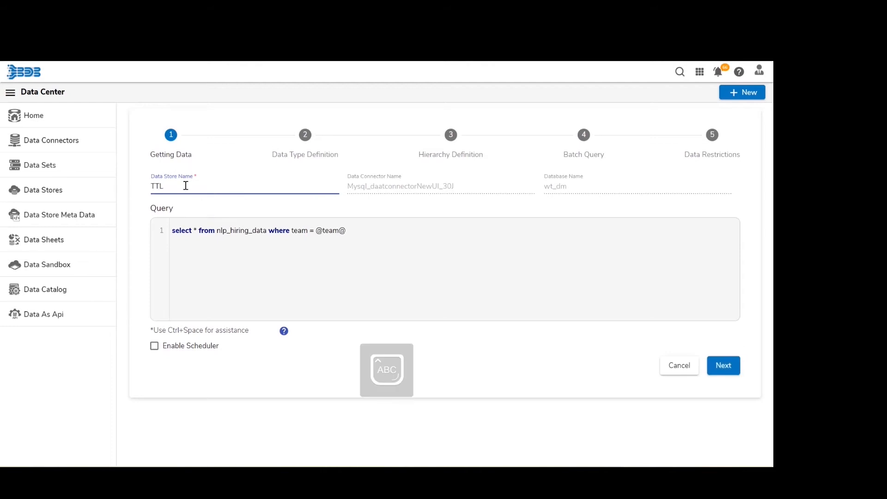
key(Caps_Lock)
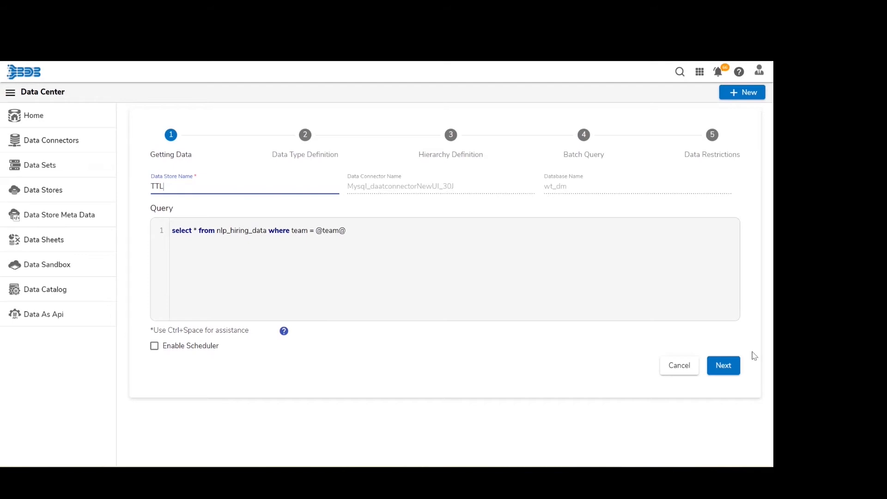
- Accept the default data types, hierarchy, batch query and data restrictions, and finish creating the data store
click(735, 370)
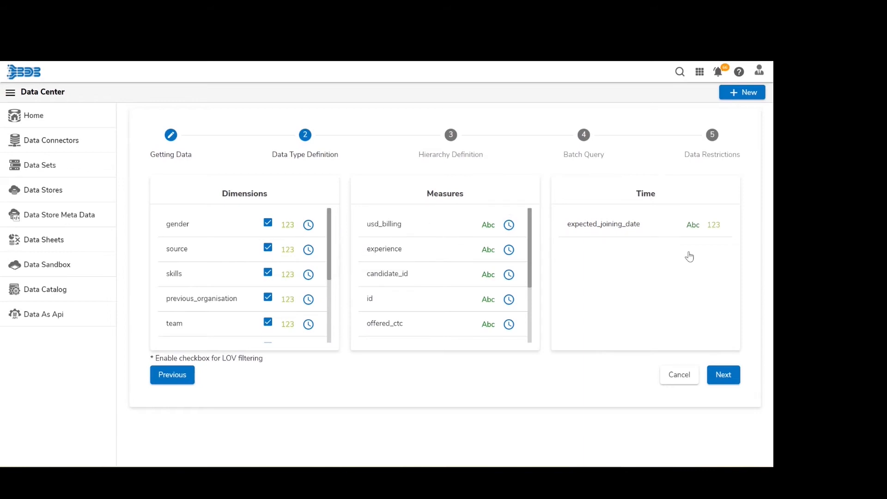
click(723, 375)
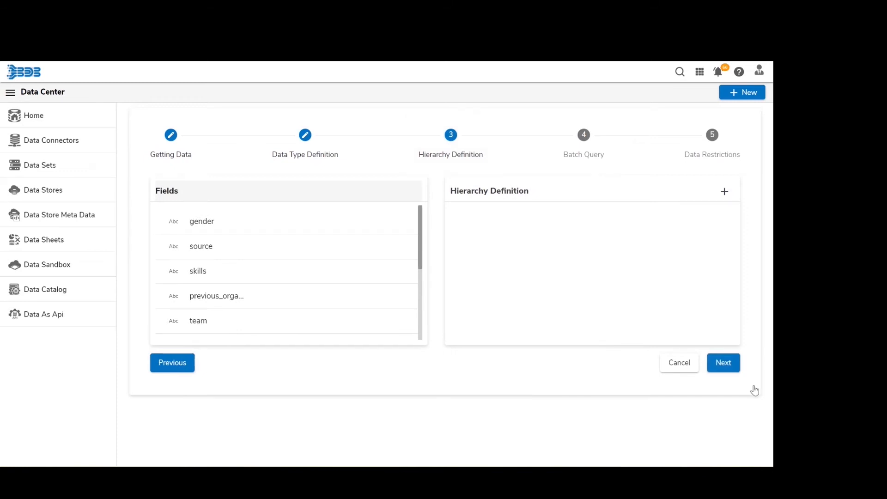
click(738, 373)
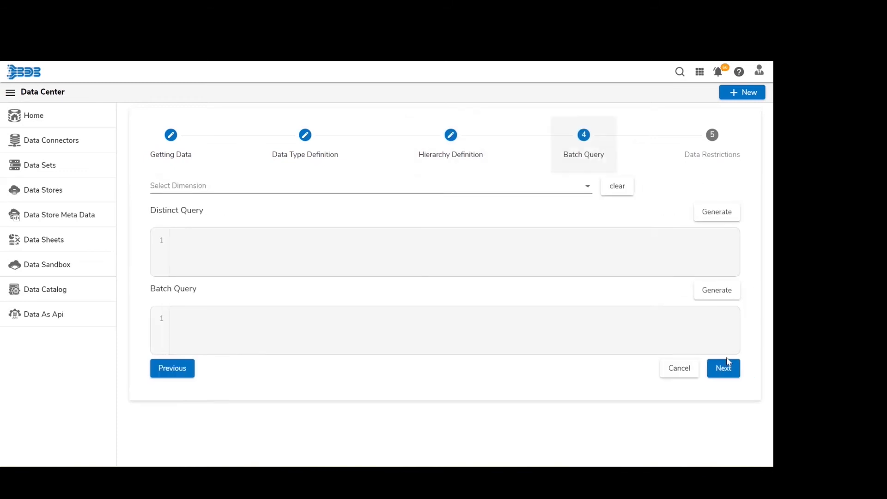
click(726, 367)
click(723, 243)
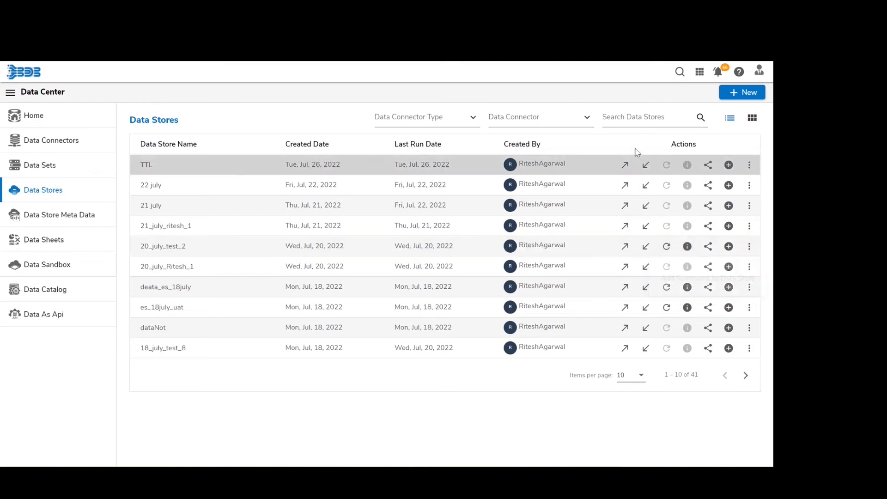
- Switch from the Data Center to the platform's home page with My Documents
click(700, 73)
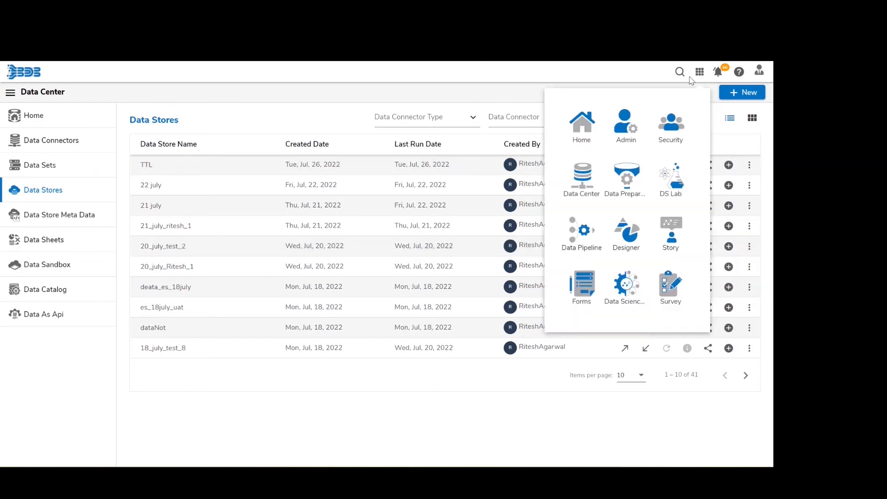
click(588, 125)
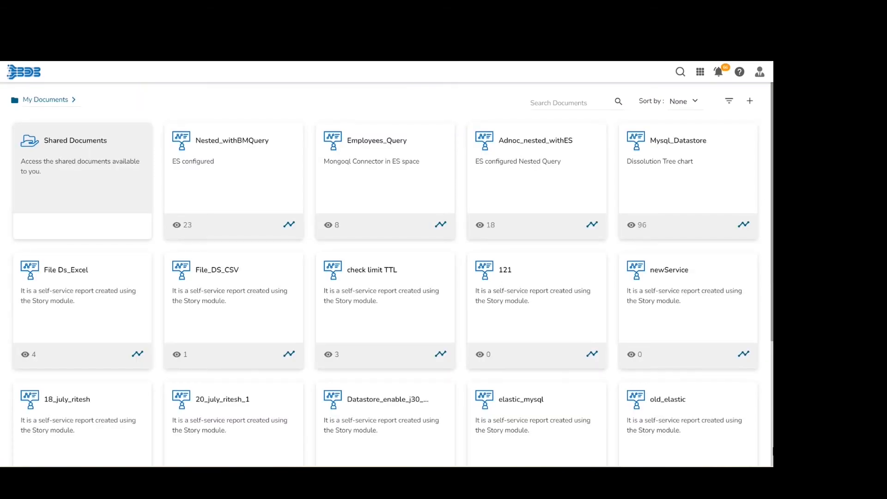
- Create a new story named TTL in My Documents
right_click(619, 424)
click(631, 407)
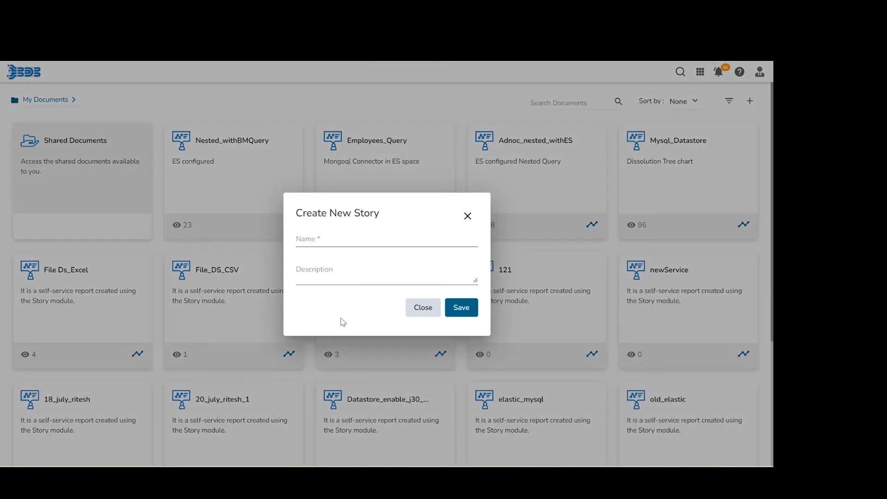
click(315, 238)
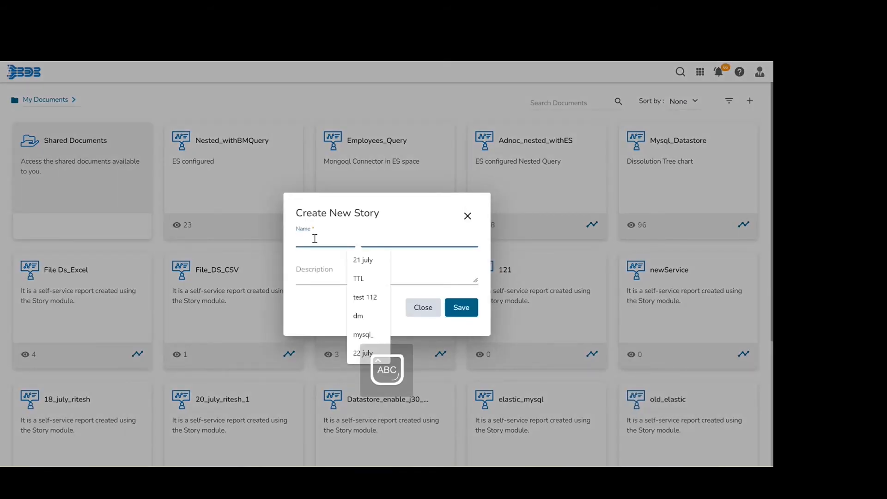
text(TTL)
key(Caps_Lock)
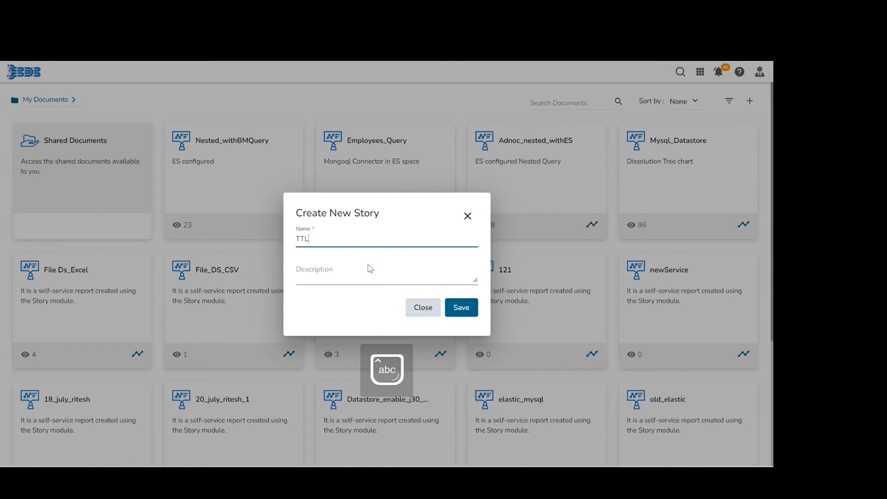
click(462, 312)
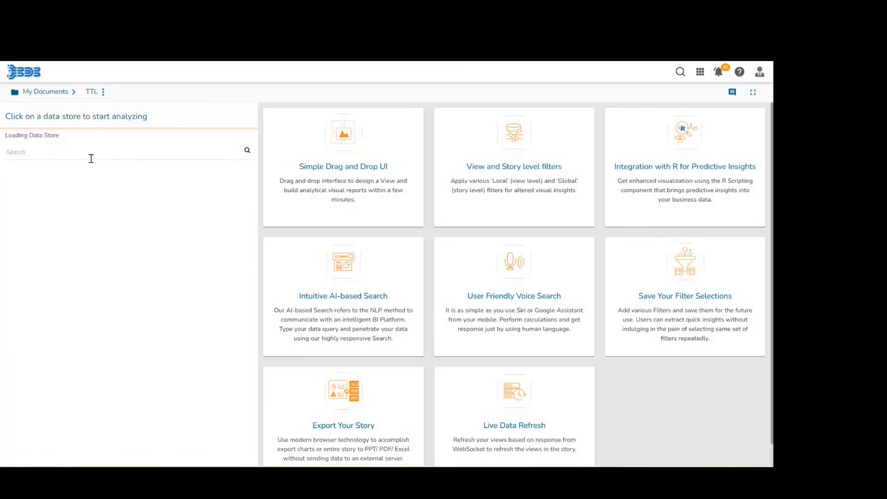
- Find the TTL data store and start creating a data store instance from it
click(66, 137)
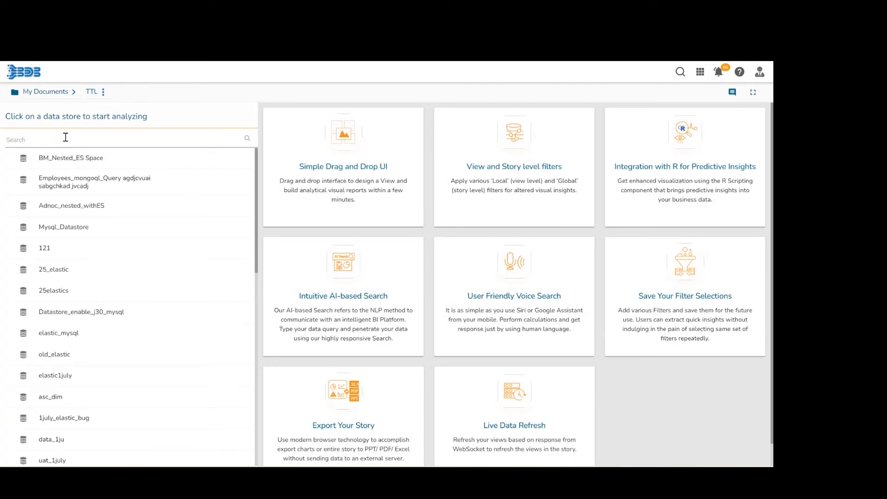
text(TTL)
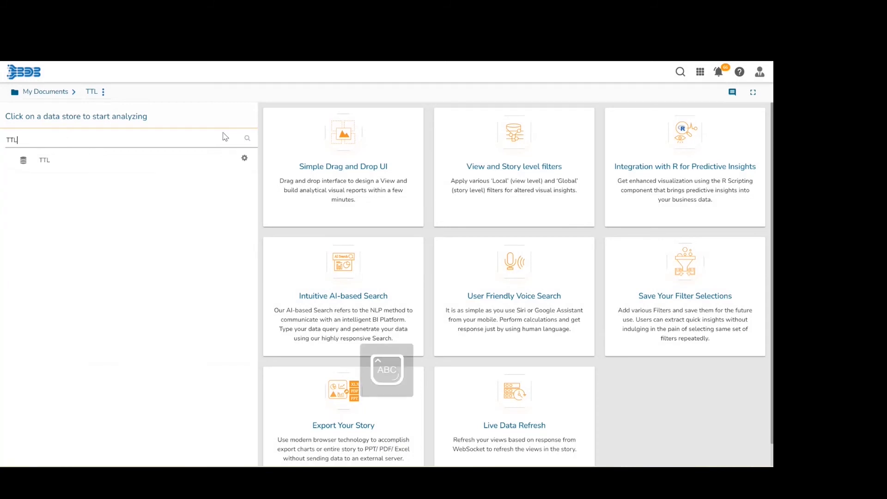
click(244, 159)
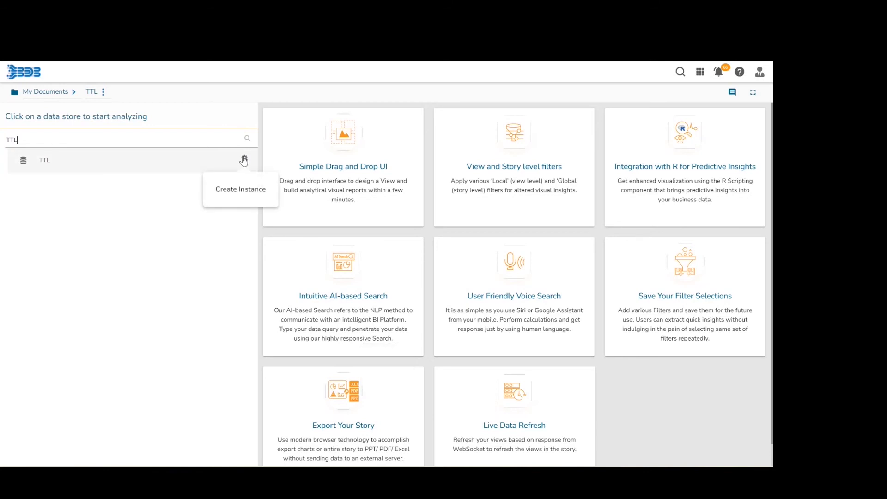
click(244, 160)
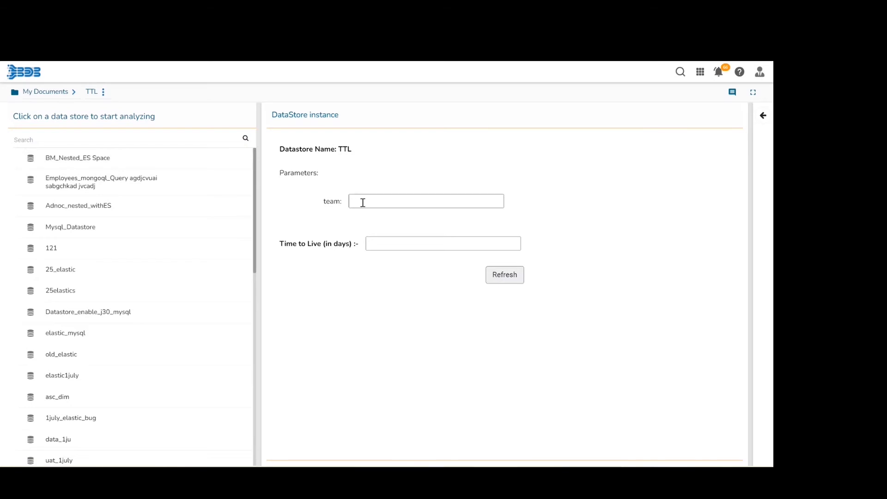
- Set the instance's team parameter to BU 10 and try to refresh it with a Time to Live of 31 days
text(BU 10)
click(380, 245)
text(31)
click(502, 275)
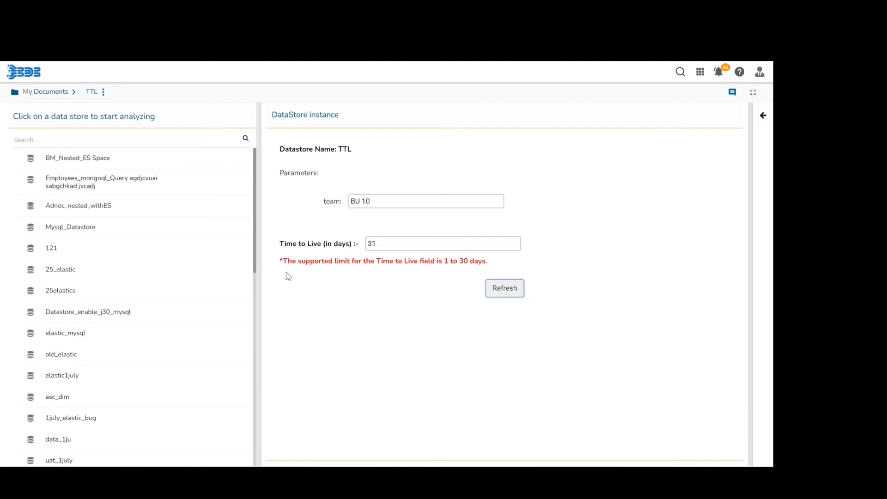
- Set the instance's Time to Live to 10 days and refresh the data store
click(383, 243)
key(BackSpace)
key(BackSpace)
text(10)
click(506, 290)
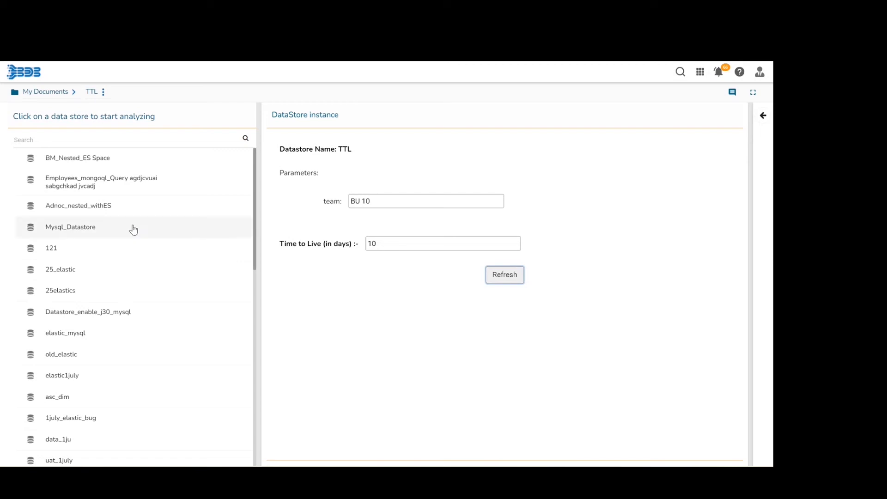
- Find the TTL data store, open its view designer and end the welcome tour
click(151, 143)
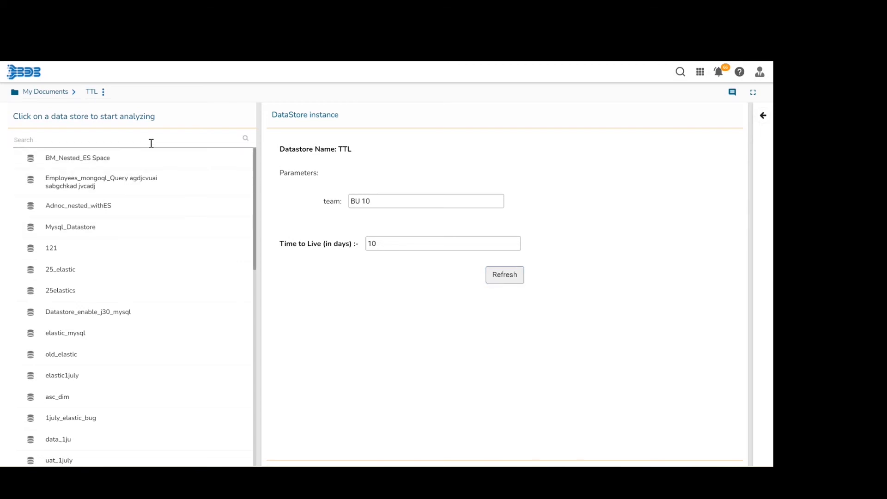
text(TTL)
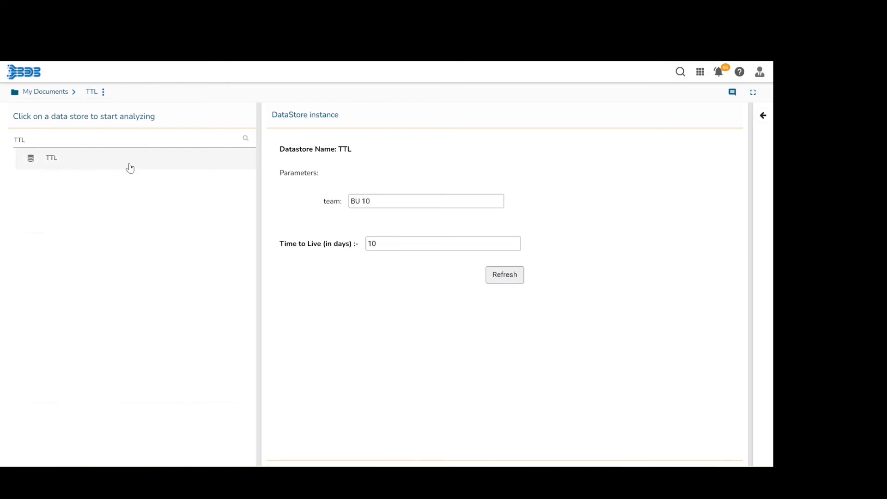
click(126, 165)
click(203, 169)
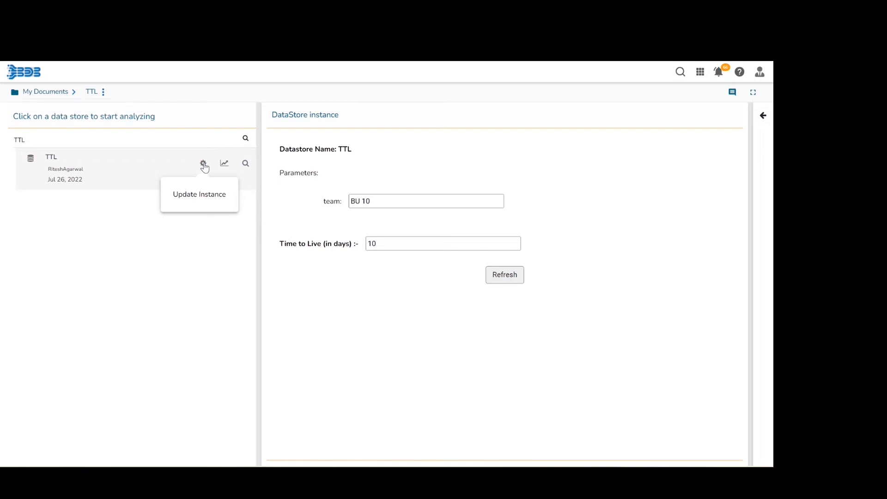
click(227, 165)
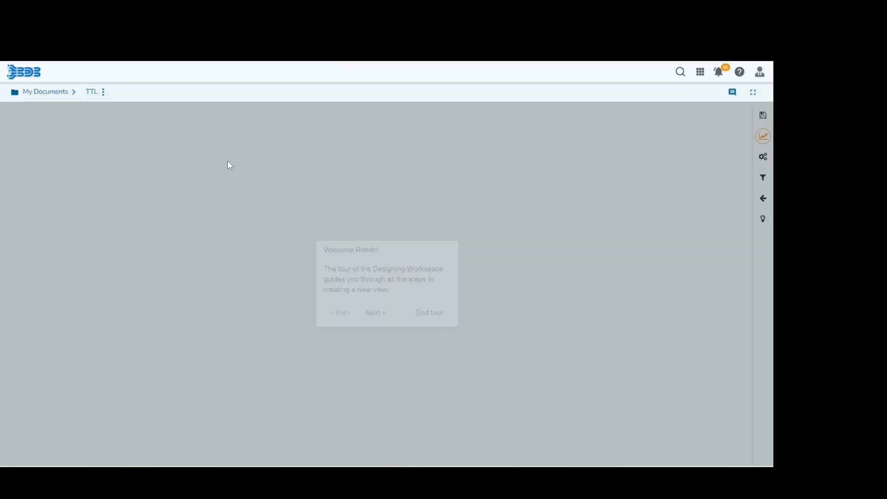
click(434, 318)
- Chart the experience measure by the team dimension and change the view to a table grid
mouse_move(63, 331)
mouse_down()
mouse_move(311, 125)
mouse_move(272, 132)
mouse_move(279, 136)
mouse_move(144, 312)
mouse_move(65, 333)
mouse_up()
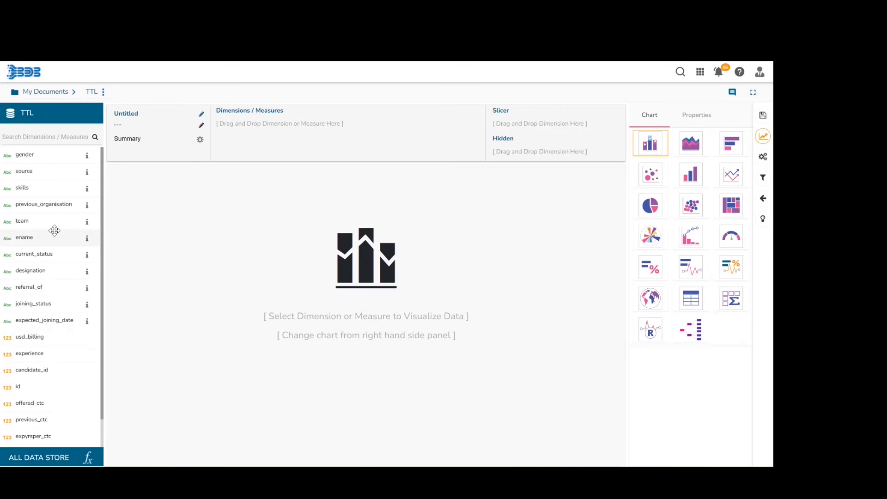
drag(53, 224, 249, 157)
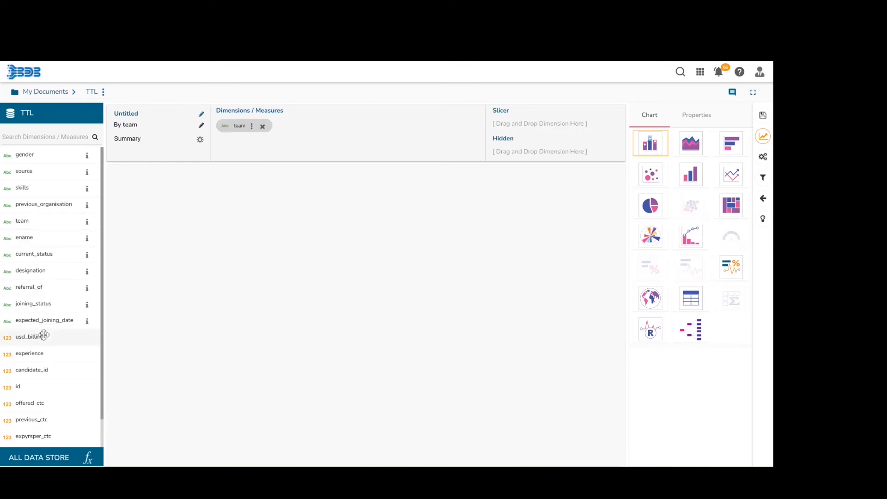
drag(33, 354, 335, 142)
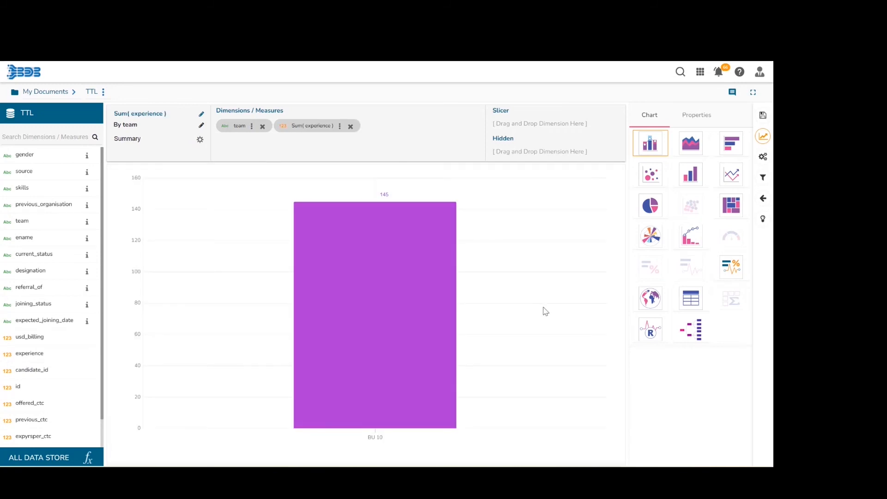
click(689, 301)
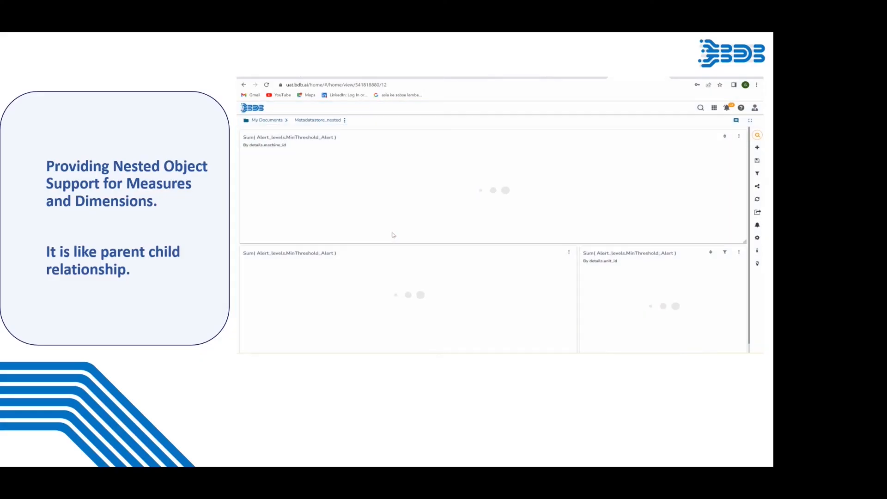
- In the Metadatastore_nested story's table view, add the first SensorMetaData dimension and the Alert_levels.MinThreshold_Alert measure
click(739, 136)
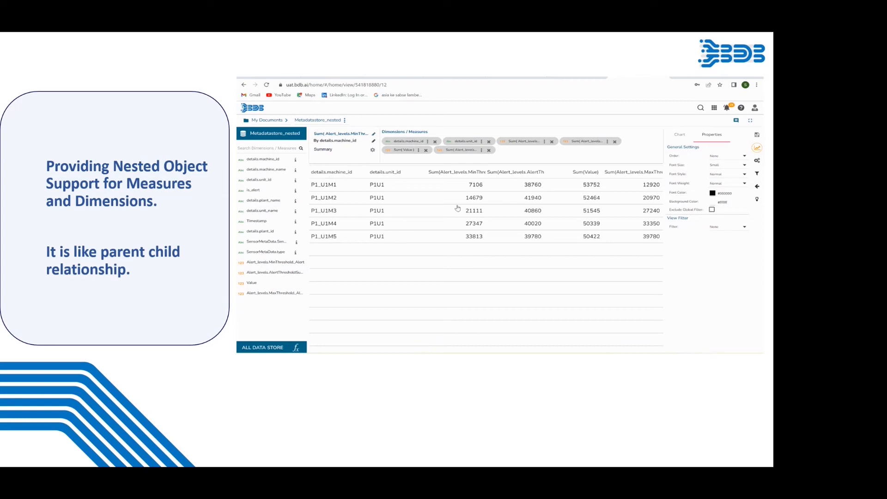
key(Escape)
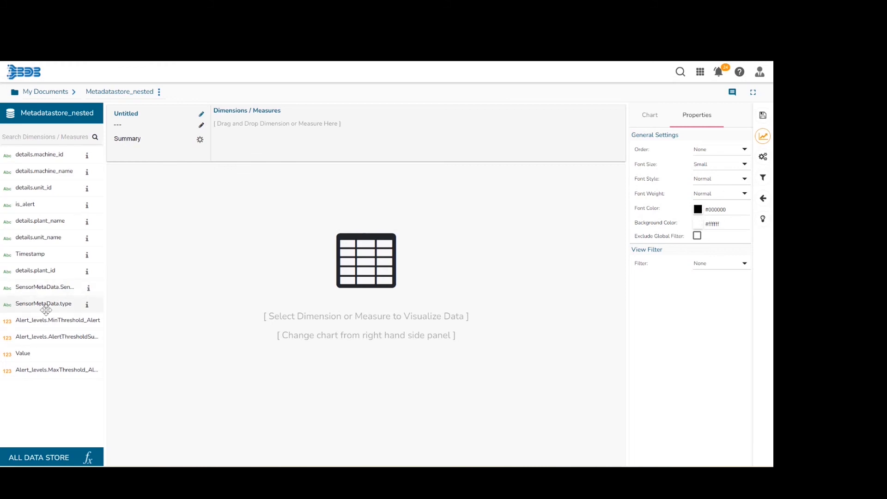
drag(53, 287, 236, 128)
drag(56, 321, 372, 132)
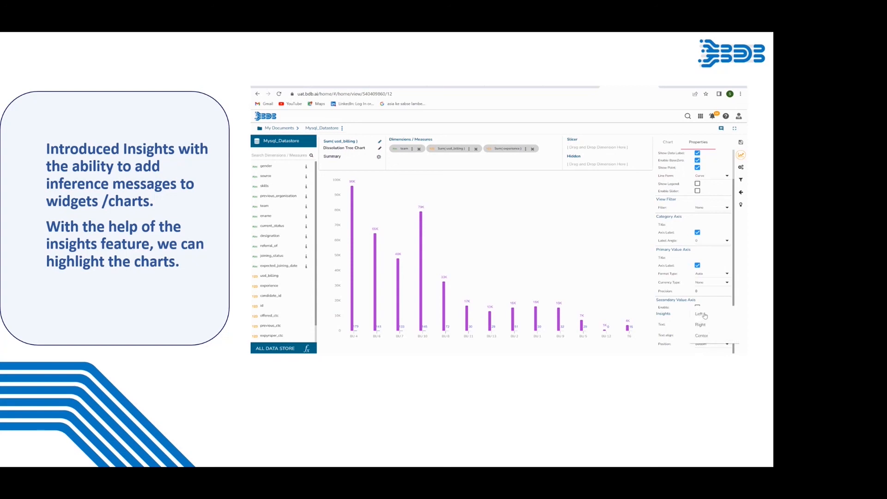
- Enter "mixed chart" as the Insights text in the properties of the Mysql_Datastore chart
key(Escape)
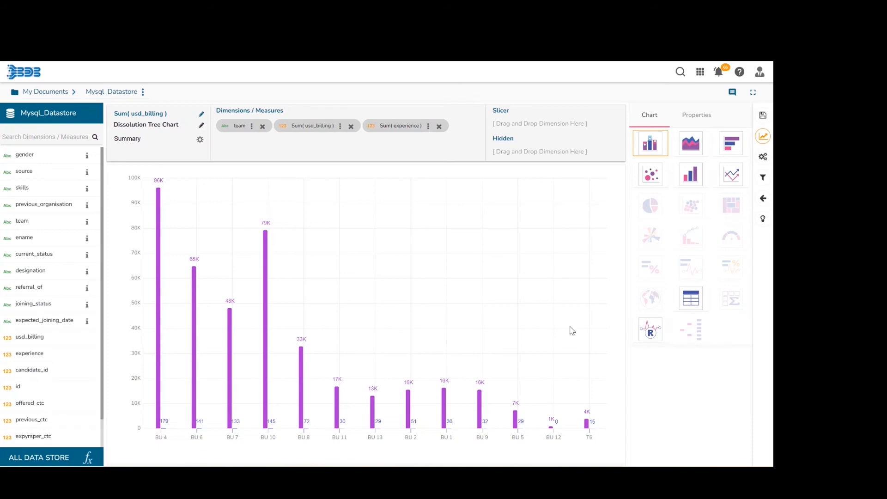
click(702, 118)
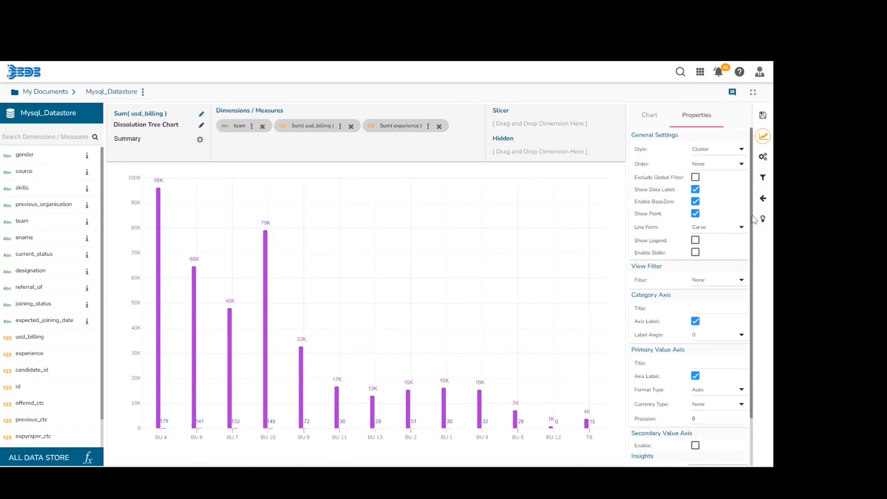
drag(752, 216, 768, 372)
click(704, 425)
text(m)
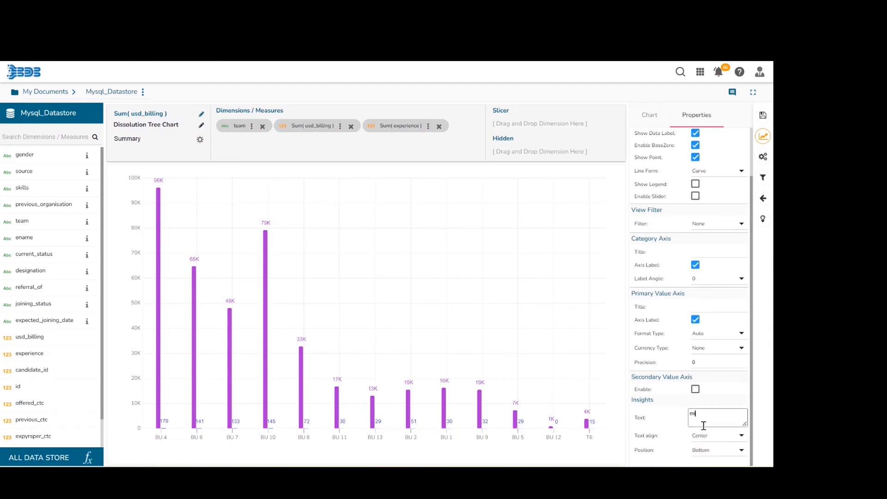
text(ixed chart)
- Set the insight's text alignment to Left and its position to Right
click(739, 437)
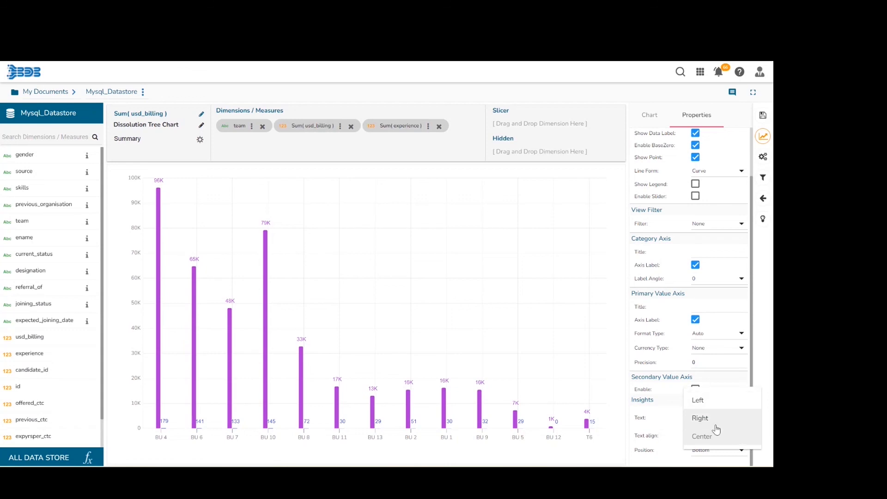
click(721, 401)
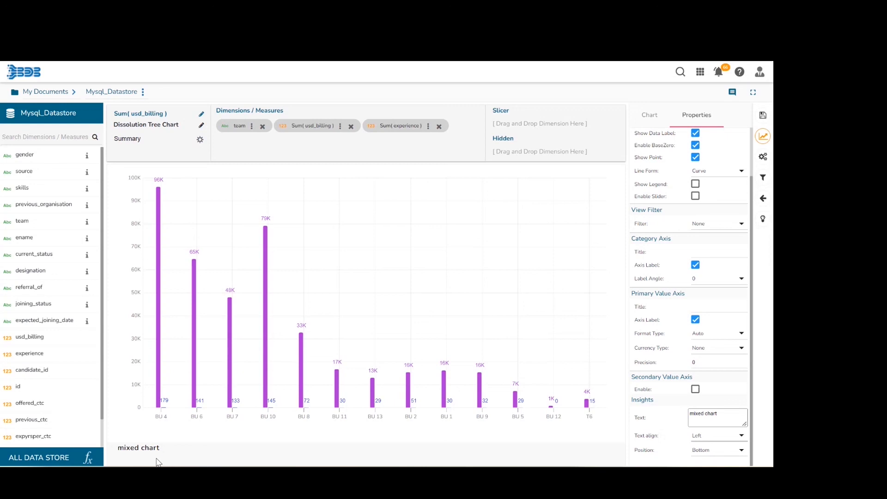
click(742, 451)
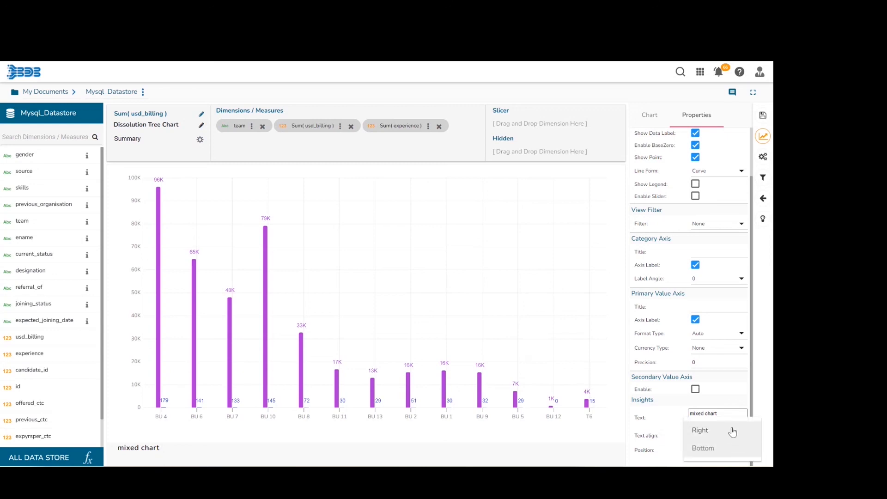
click(732, 432)
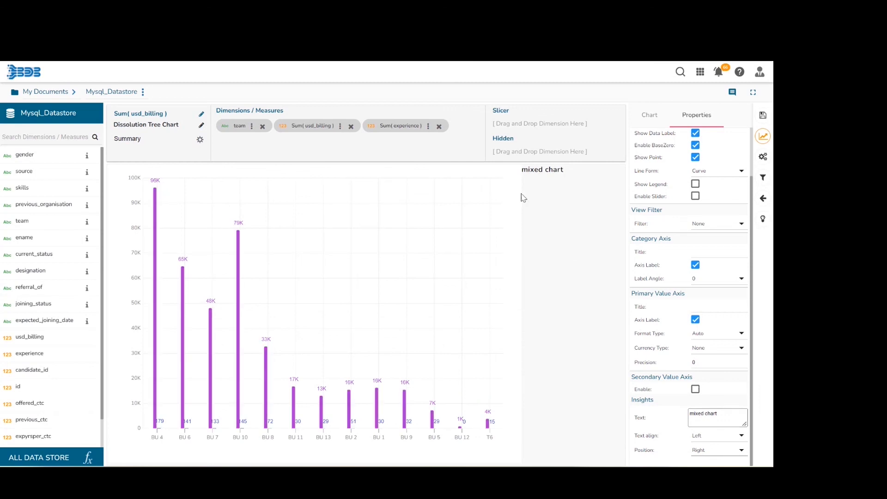